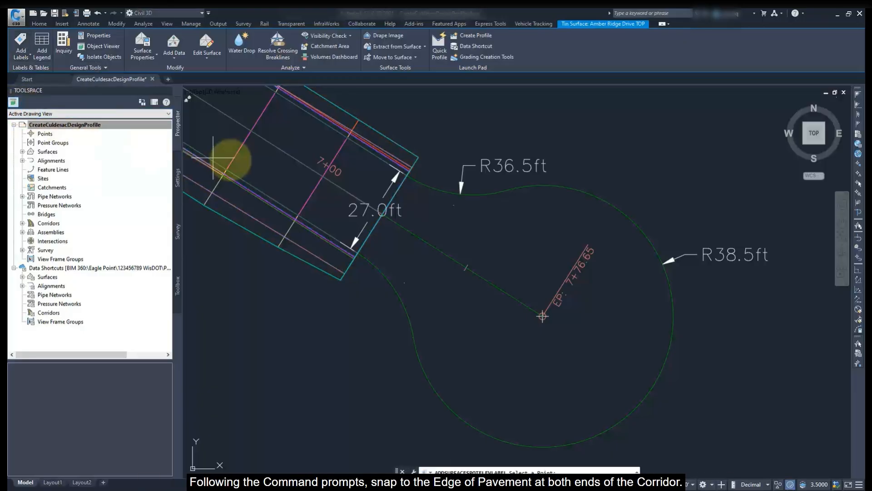
# Step: Place spot elevation labels from the Amber Ridge Drive TOP surface at both edge-of-pavement points where the corridor meets the cul-de-sac
pyautogui.click(356, 251)
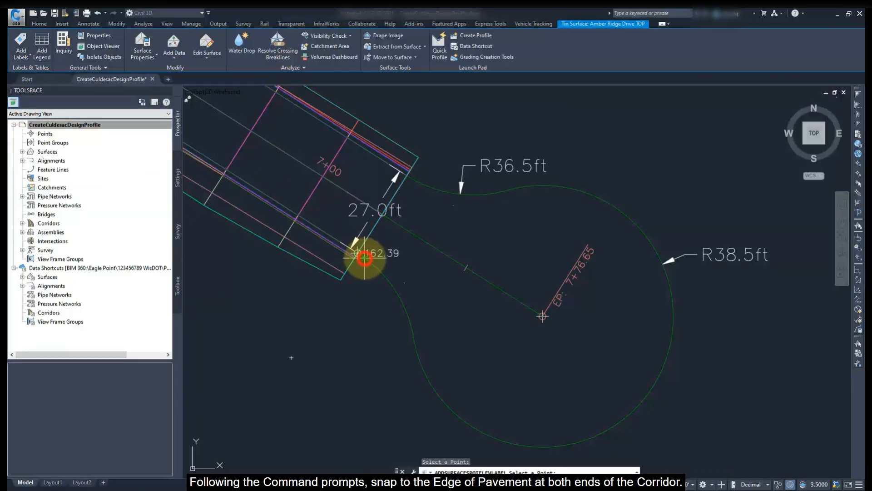
pyautogui.click(406, 176)
pyautogui.press('Escape')
pyautogui.press('Escape')
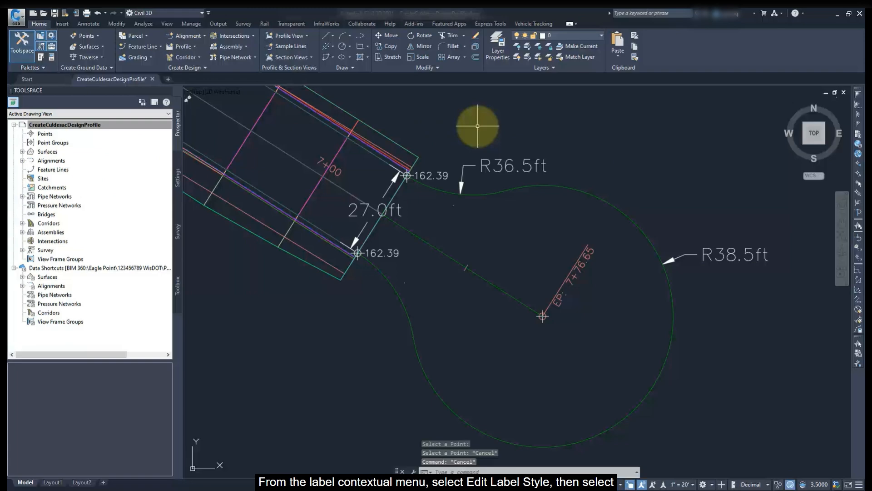
# Step: Open the Elevation Only style of the upper edge-of-pavement spot elevation label for editing
pyautogui.click(446, 173)
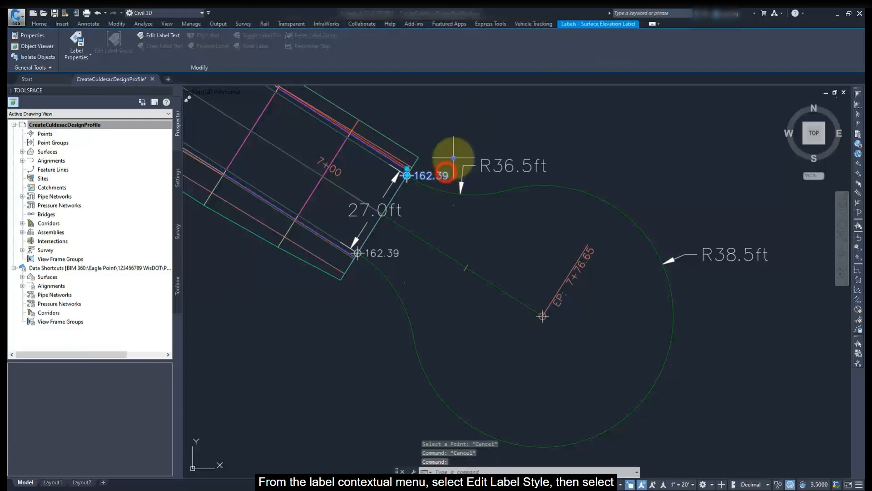
pyautogui.rightClick(453, 158)
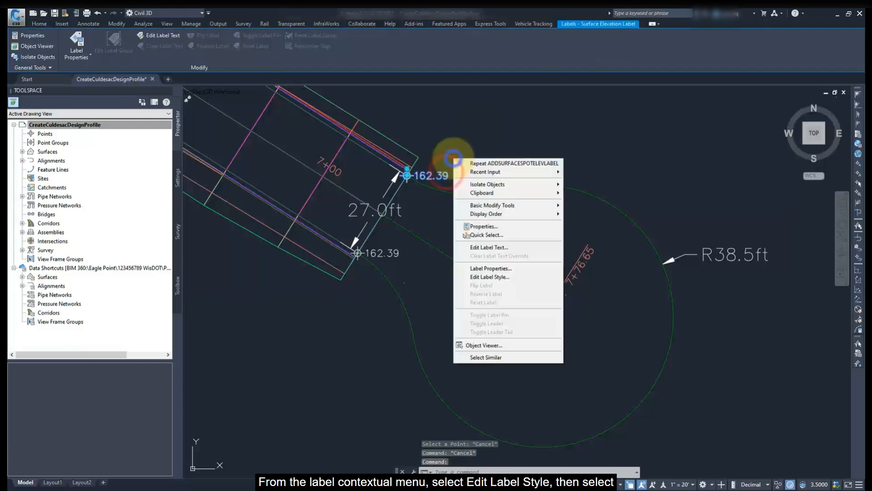
pyautogui.click(480, 276)
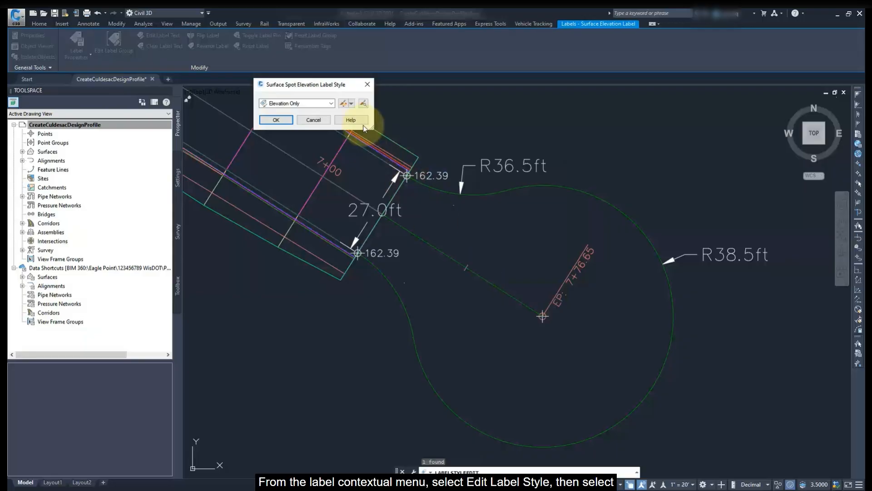
pyautogui.click(351, 103)
pyautogui.click(353, 141)
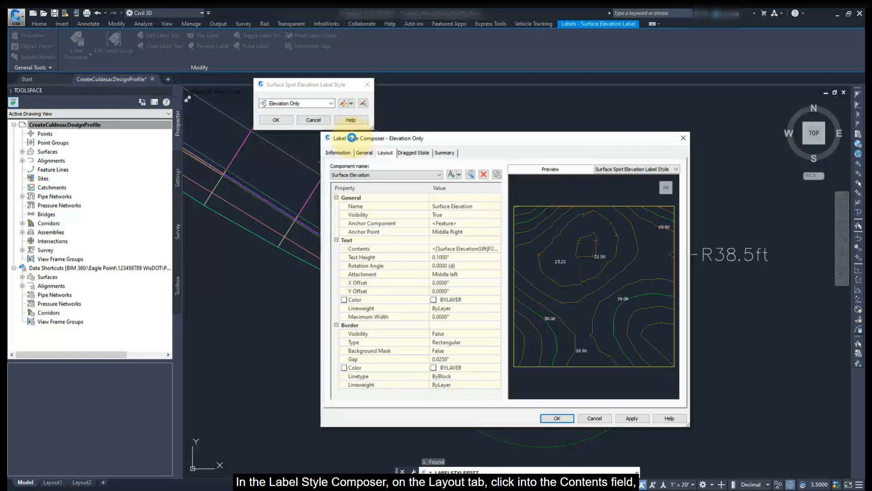
# Step: Set the precision of the Surface Elevation field in the label's text contents to 0.001 and update the contents
pyautogui.click(447, 250)
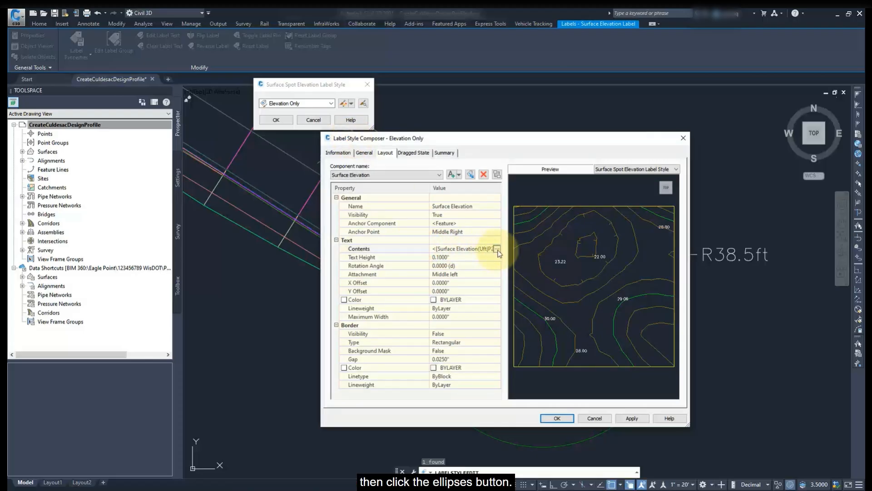
pyautogui.click(498, 249)
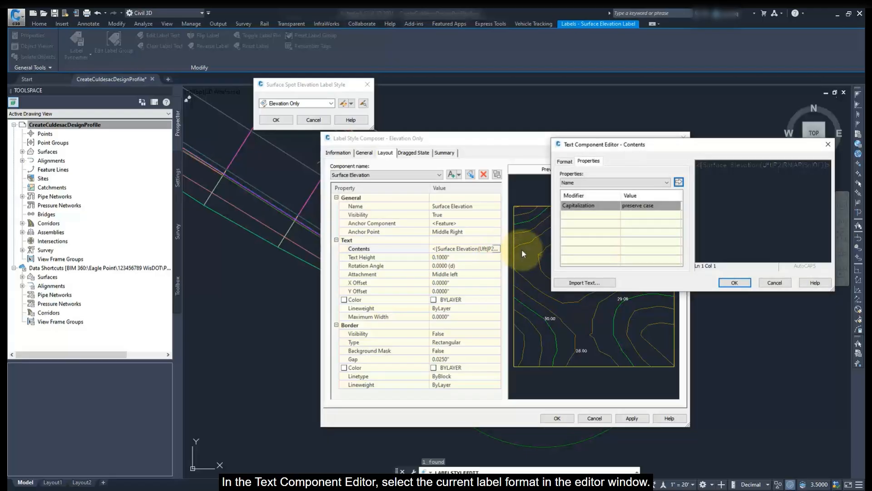
pyautogui.click(759, 167)
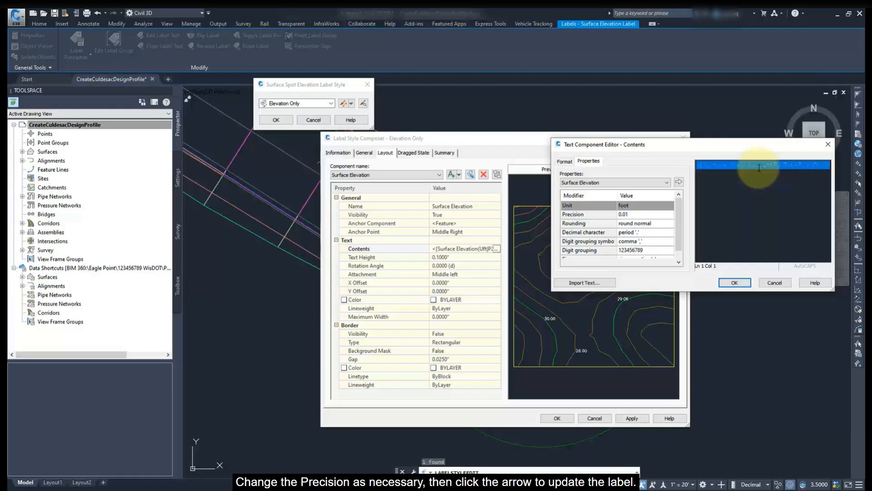
pyautogui.click(668, 214)
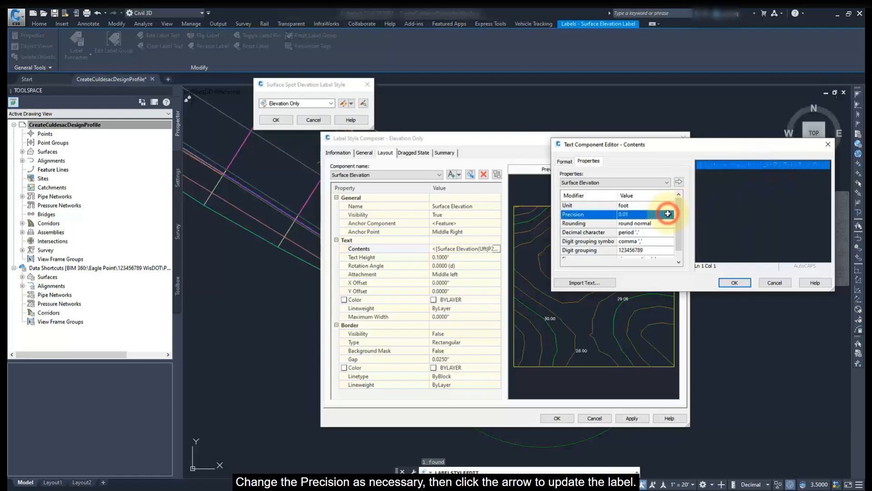
pyautogui.click(670, 213)
pyautogui.click(650, 242)
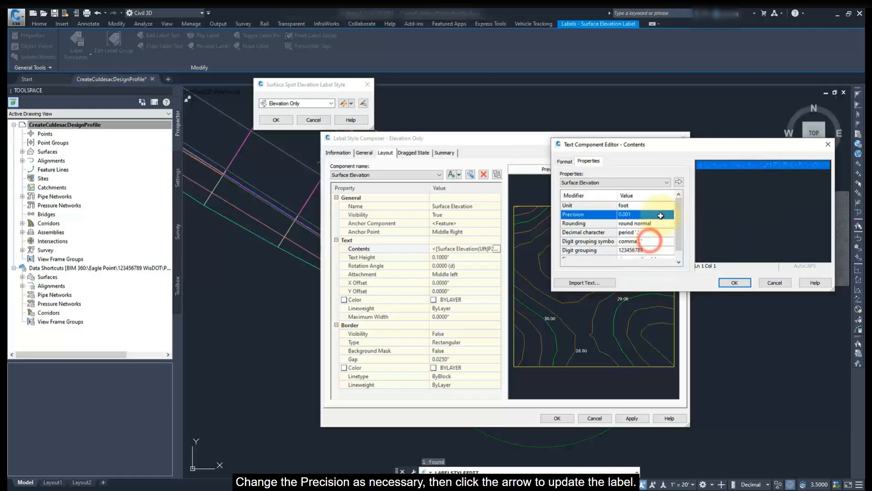
pyautogui.click(679, 183)
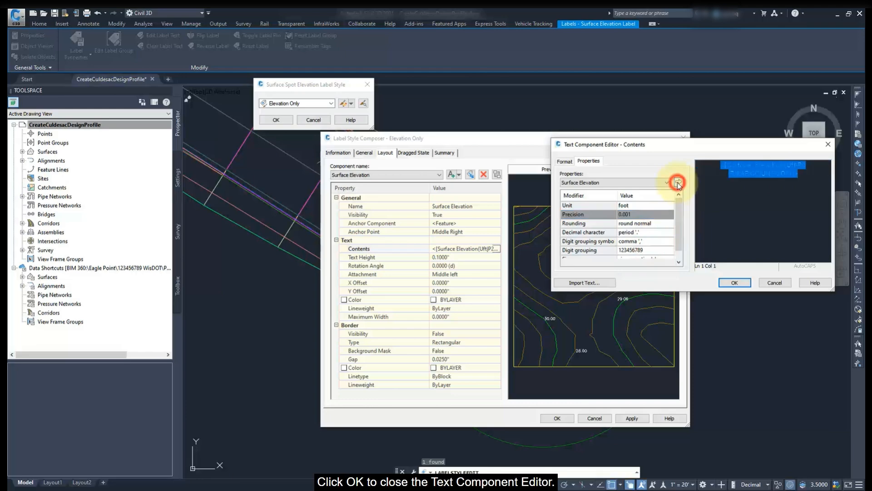
pyautogui.click(728, 283)
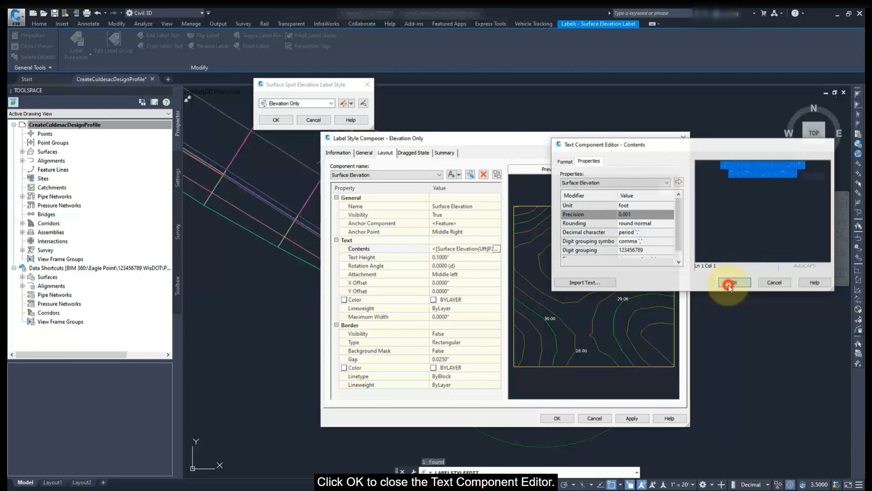
# Step: Apply the edited Elevation Only label style and save the drawing
pyautogui.click(569, 417)
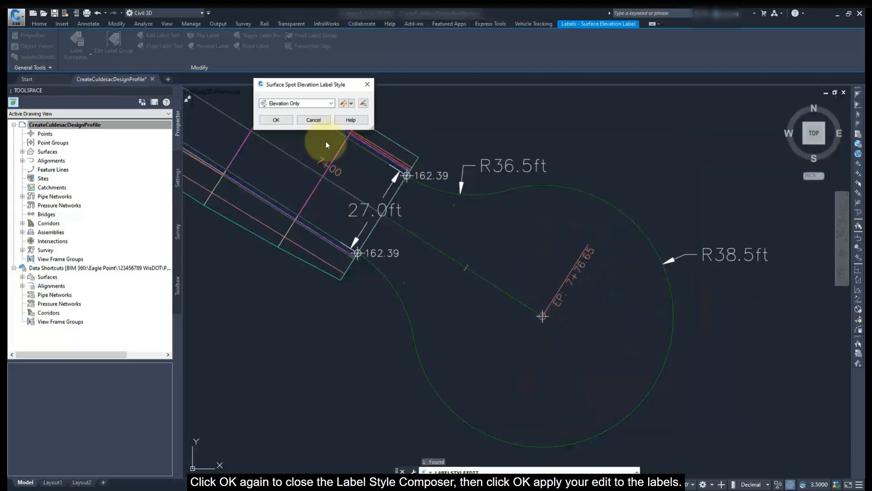
pyautogui.click(286, 122)
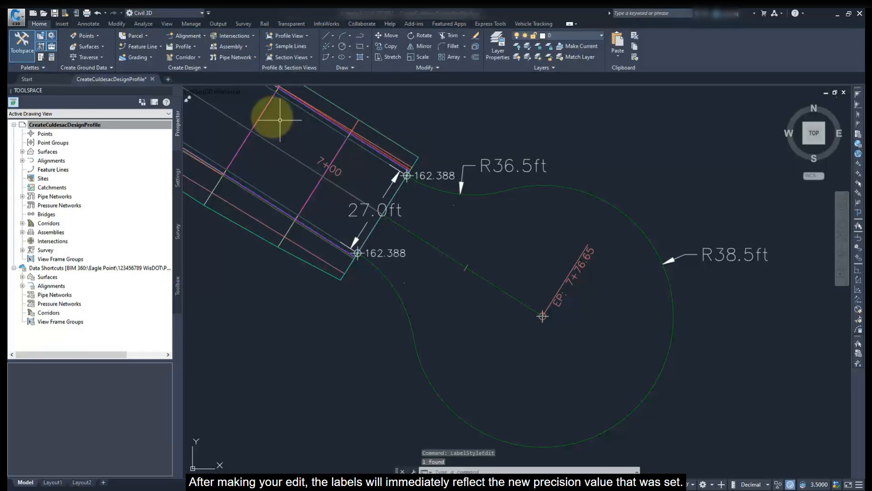
pyautogui.click(56, 13)
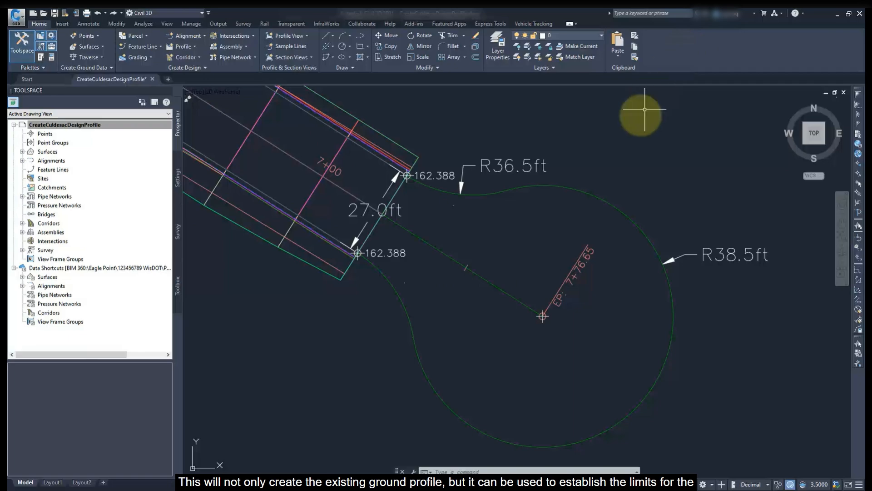
# Step: Add an Existing Ground surface profile for the Amber Ridge Drive Culdesac alignment
pyautogui.click(590, 193)
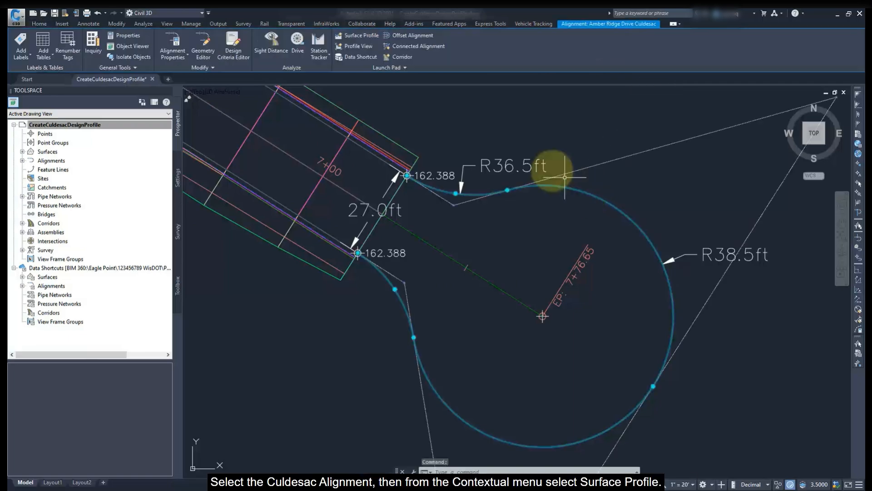
pyautogui.click(350, 38)
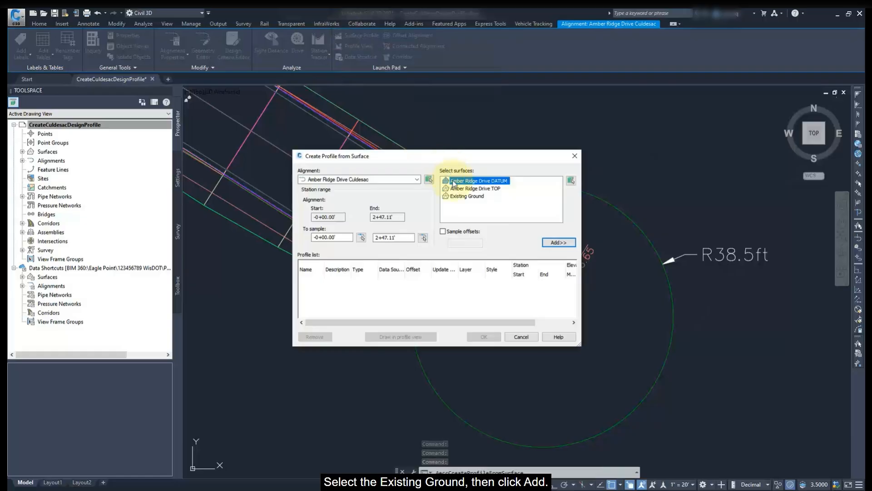
pyautogui.click(466, 196)
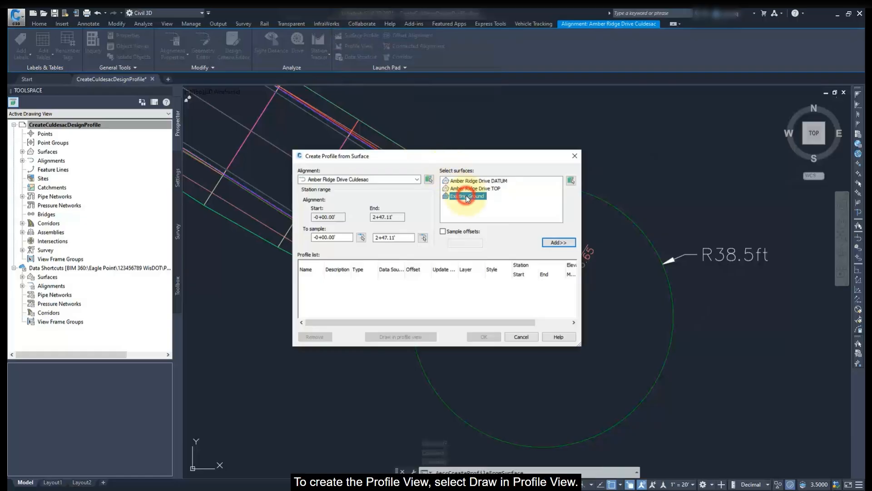
pyautogui.click(559, 242)
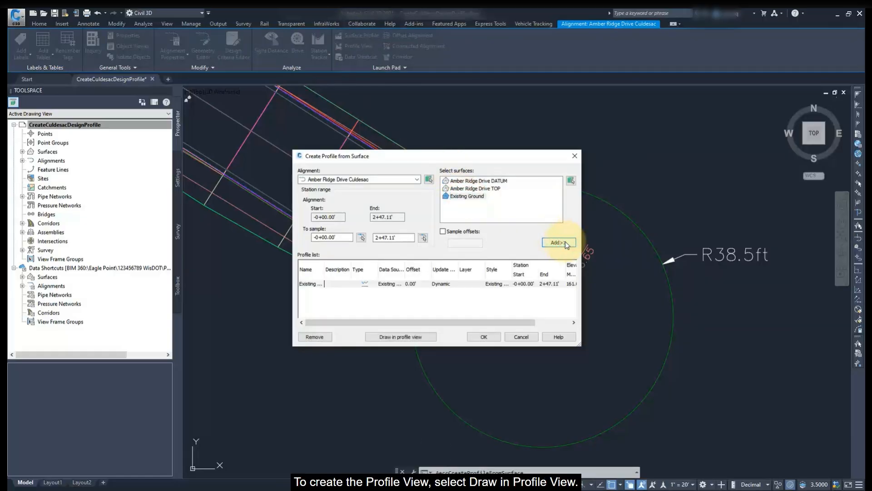
# Step: Create a profile view of the Culdesac alignment in the Profile View style, placed above the Amber Ridge Drive profile view
pyautogui.click(412, 337)
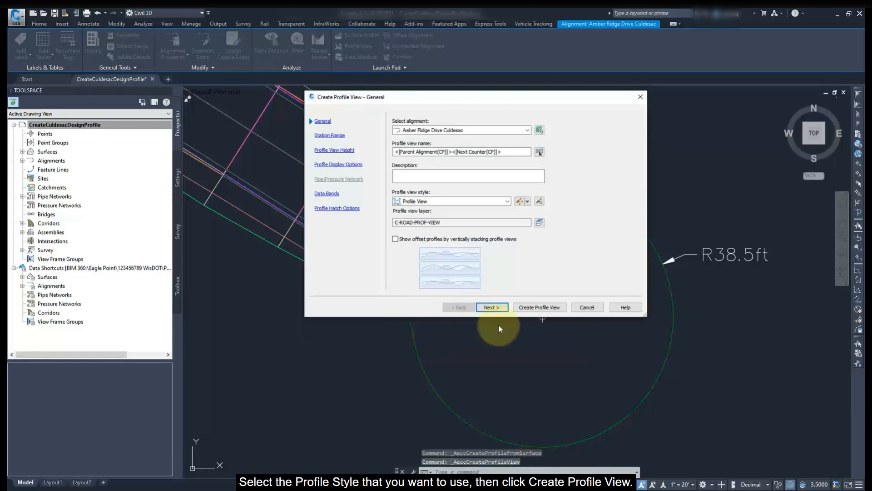
pyautogui.click(549, 309)
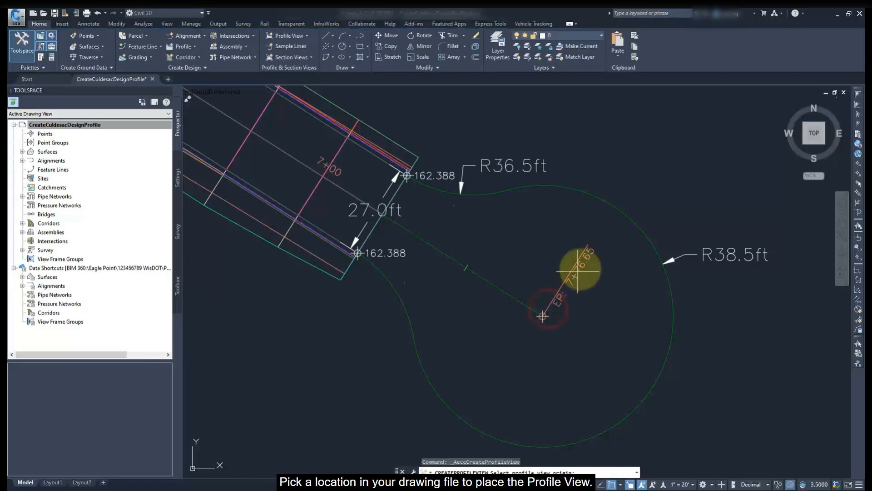
pyautogui.scroll(-5, 577, 266)
pyautogui.moveTo(627, 219)
pyautogui.mouseDown(button='middle')
pyautogui.moveTo(332, 327)
pyautogui.moveTo(308, 357)
pyautogui.mouseUp(button='middle')
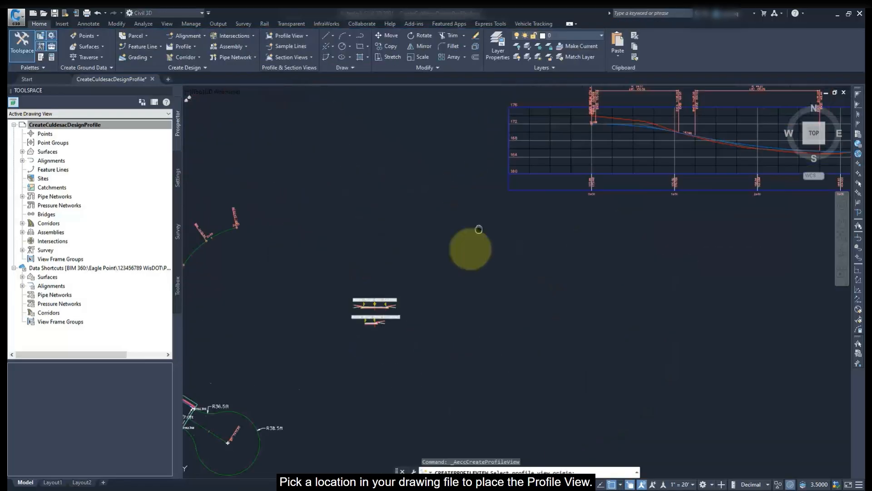
pyautogui.moveTo(468, 248)
pyautogui.mouseDown(button='middle')
pyautogui.moveTo(425, 362)
pyautogui.moveTo(413, 369)
pyautogui.mouseUp(button='middle')
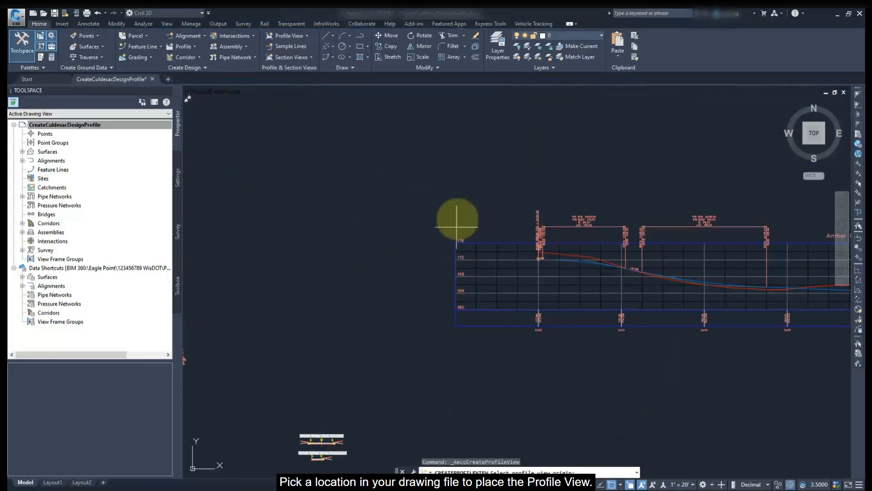
pyautogui.click(456, 149)
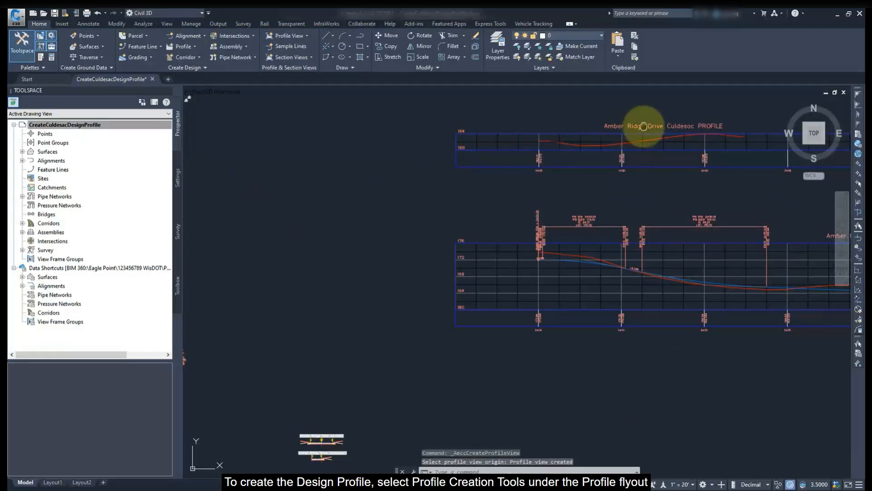
# Step: Create a layout profile in the Culdesac profile view, named by the template <[Alignment Name]> FG, with Design Profile style and Complete Label Set
pyautogui.moveTo(640, 123); pyautogui.dragTo(470, 191, button='middle')
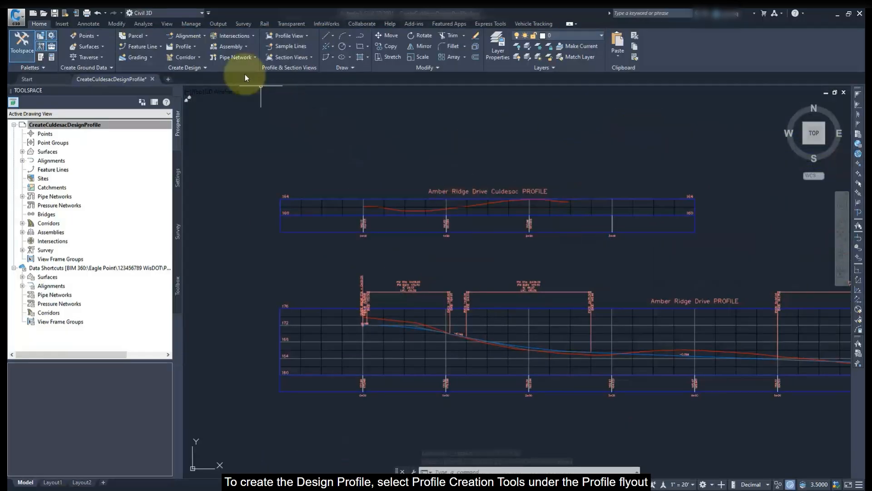
pyautogui.click(195, 47)
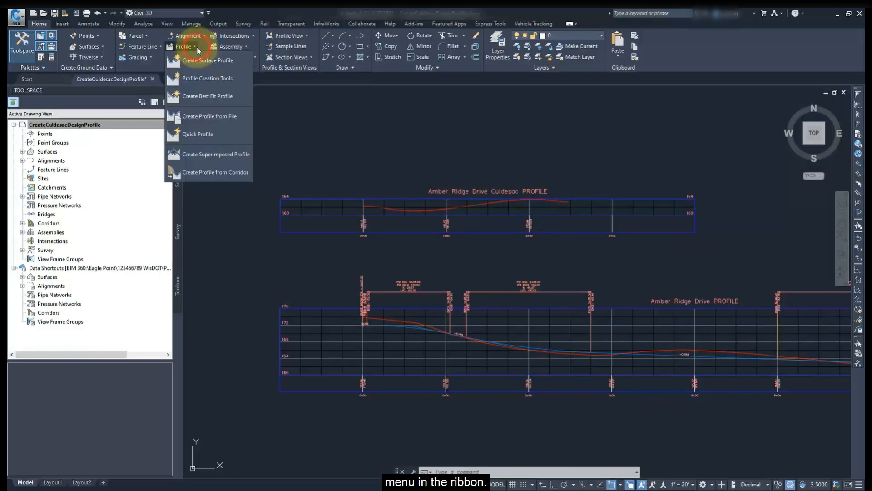
pyautogui.click(197, 76)
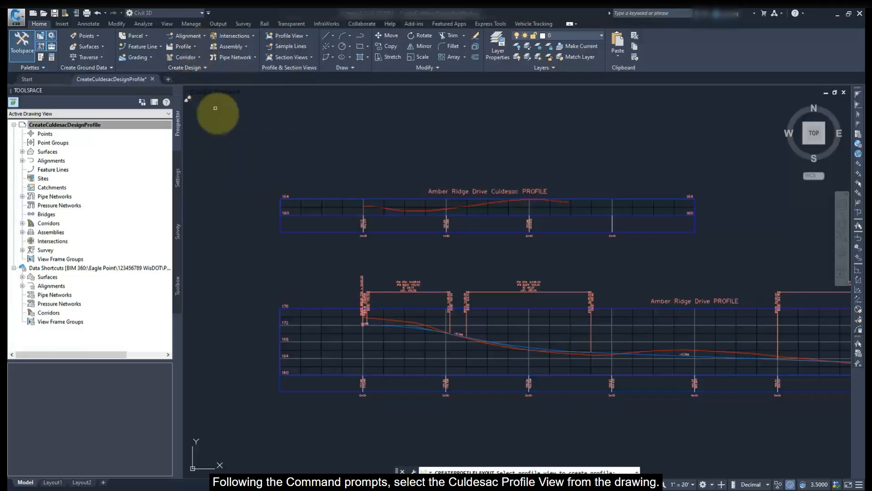
pyautogui.click(293, 199)
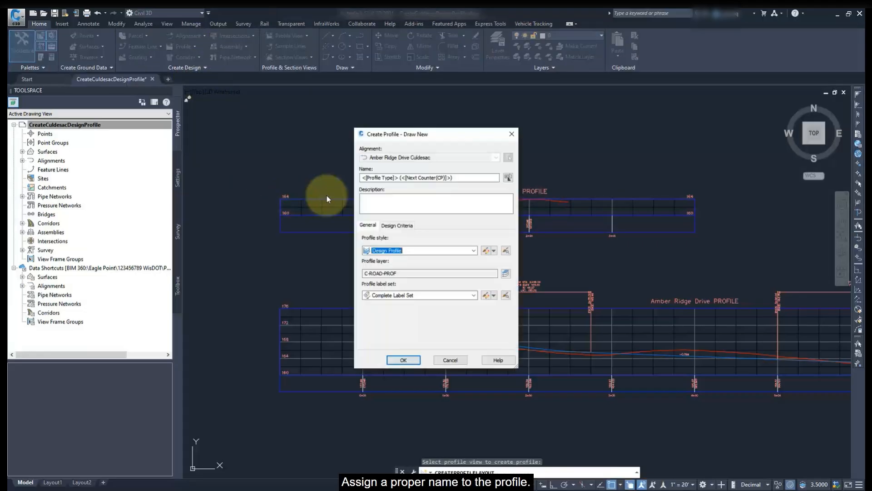
pyautogui.click(506, 178)
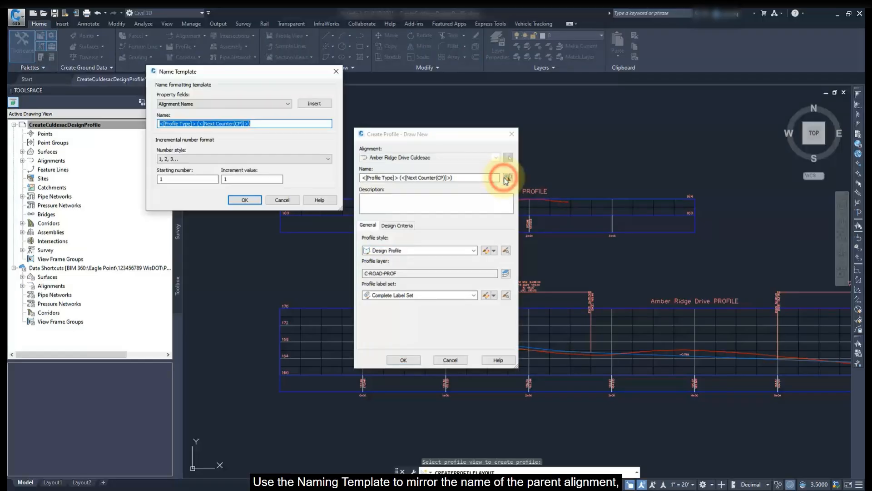
pyautogui.click(318, 104)
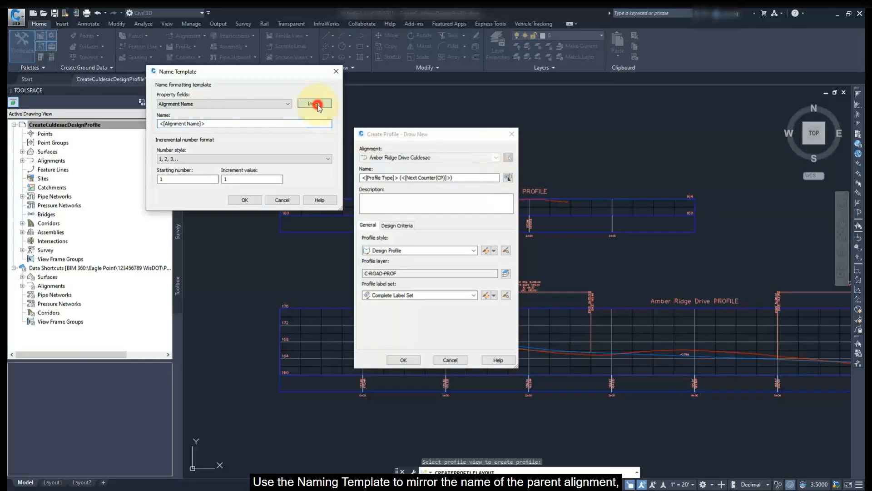
pyautogui.click(292, 120)
pyautogui.write('FG')
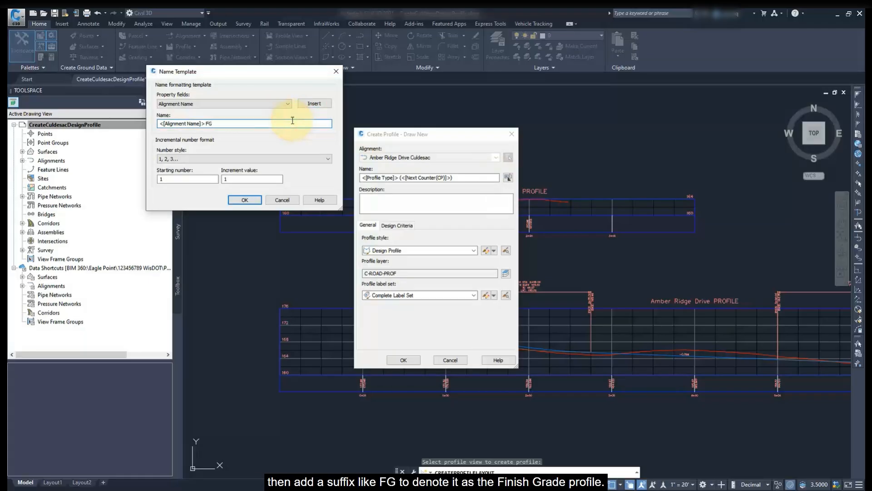
pyautogui.click(255, 199)
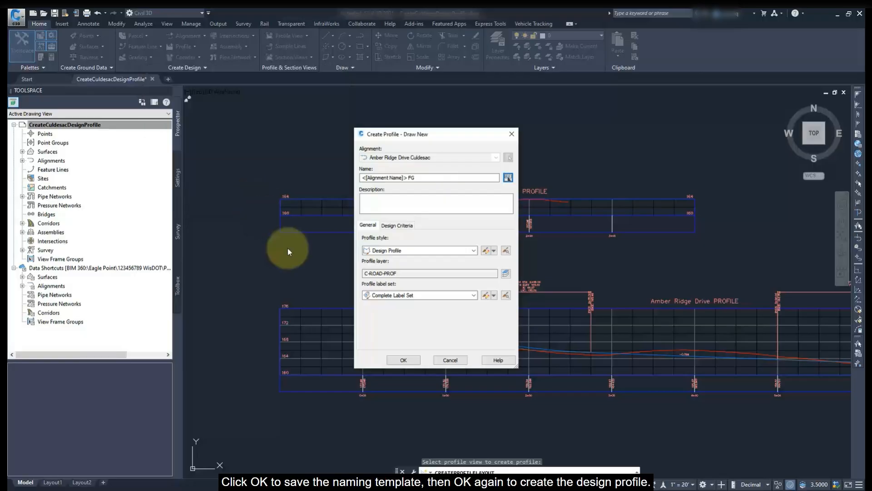
pyautogui.click(401, 361)
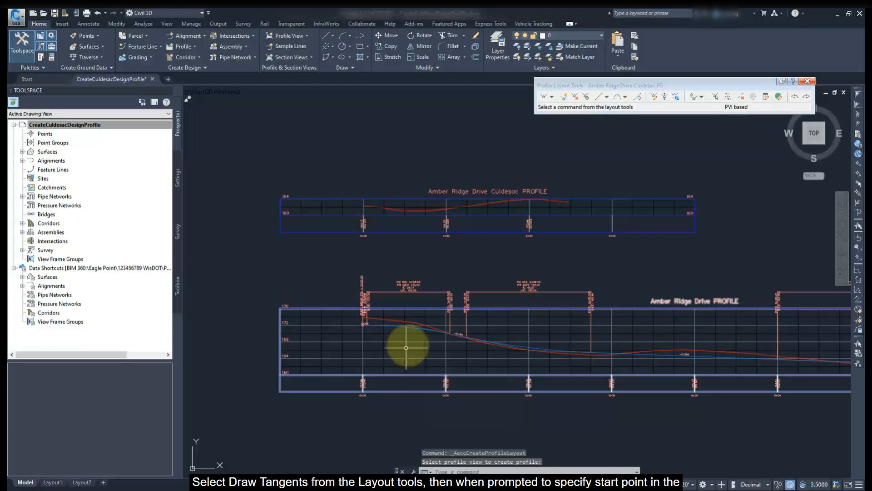
# Step: Draw a design profile tangent from the start to the end of the Culdesac's existing ground profile, snapping to both endpoints
pyautogui.click(552, 97)
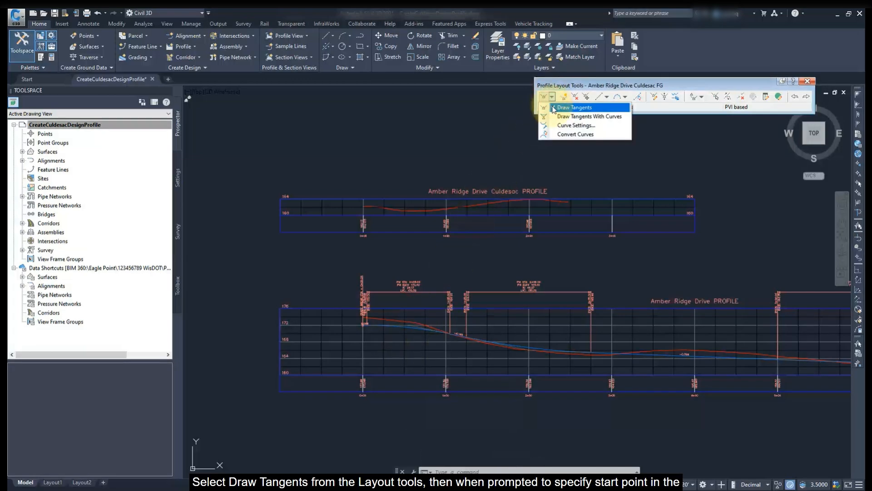
pyautogui.click(554, 108)
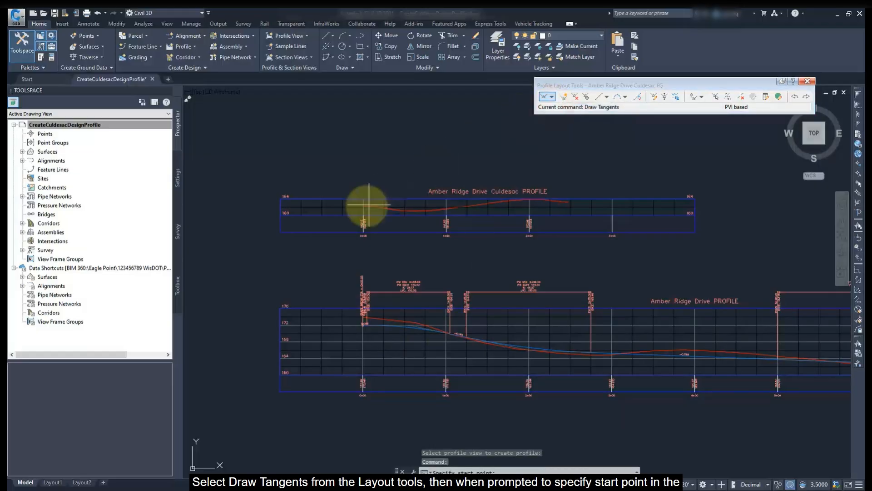
pyautogui.scroll(6, 365, 207)
pyautogui.scroll(4, 365, 207)
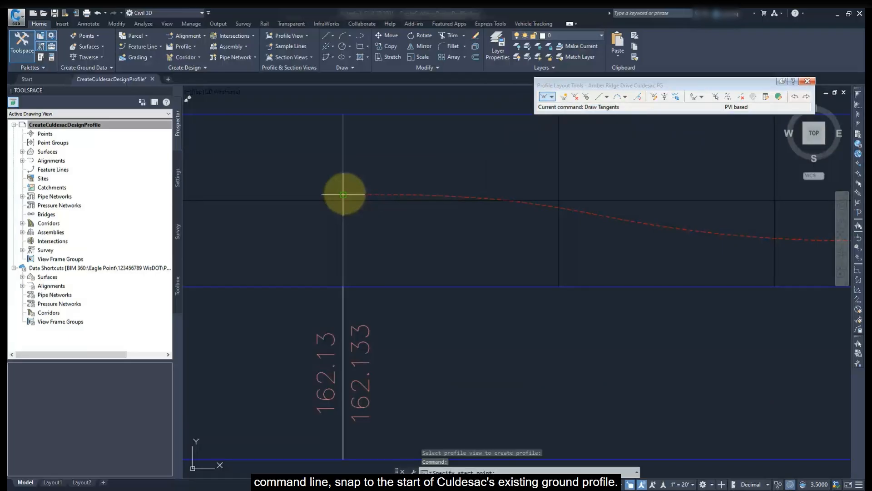
pyautogui.click(344, 195)
pyautogui.scroll(-6, 391, 194)
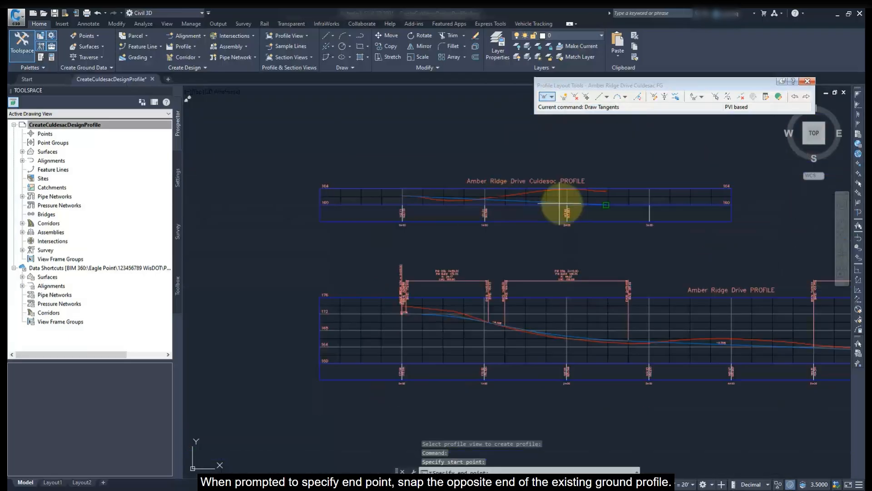
pyautogui.scroll(5, 616, 190)
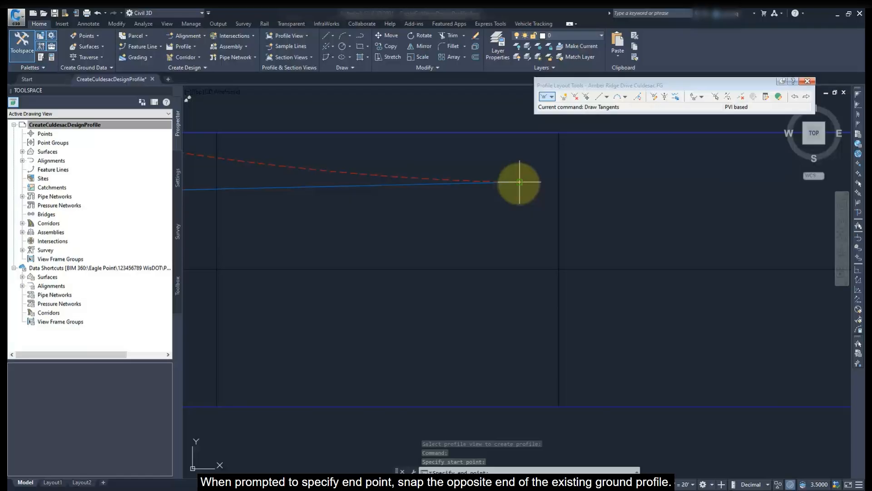
pyautogui.click(519, 182)
pyautogui.scroll(-6, 539, 216)
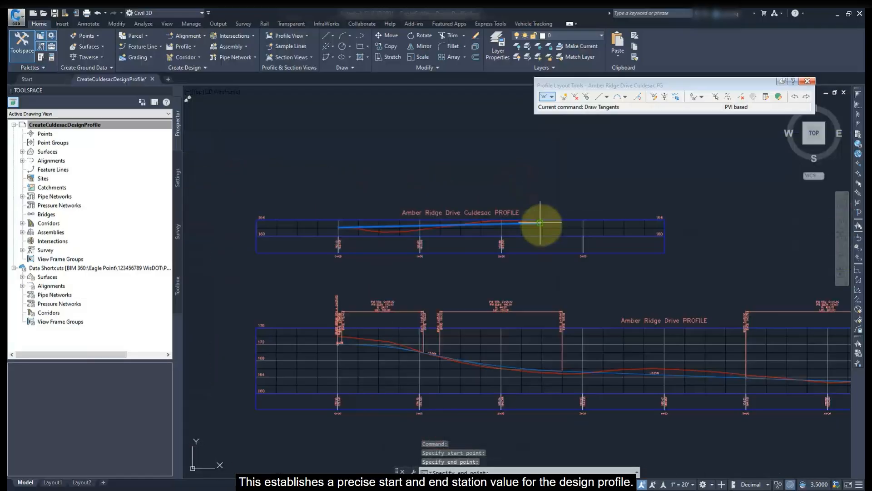
pyautogui.scroll(6, 568, 179)
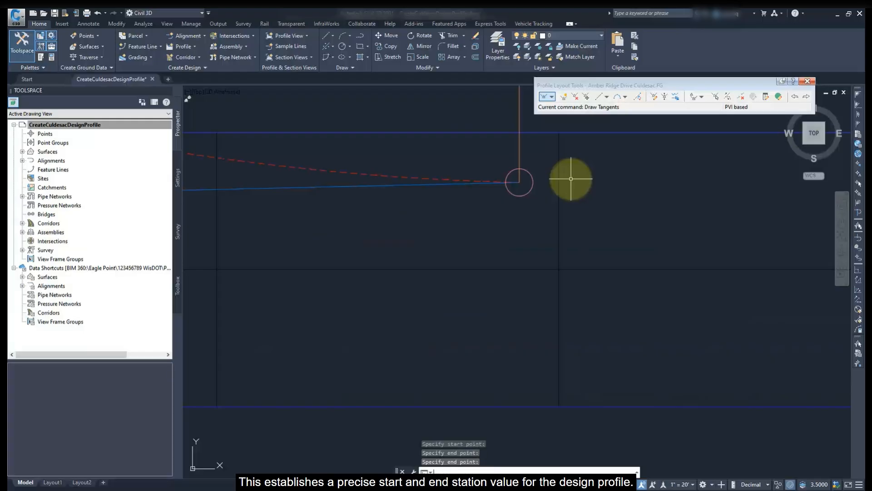
pyautogui.rightClick(571, 178)
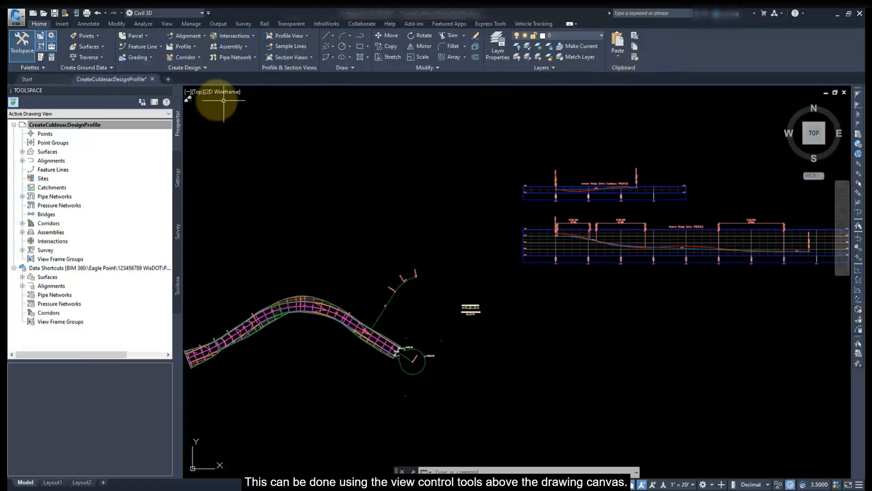
# Step: Split the drawing area into the Two: Horizontal viewport configuration
pyautogui.click(187, 92)
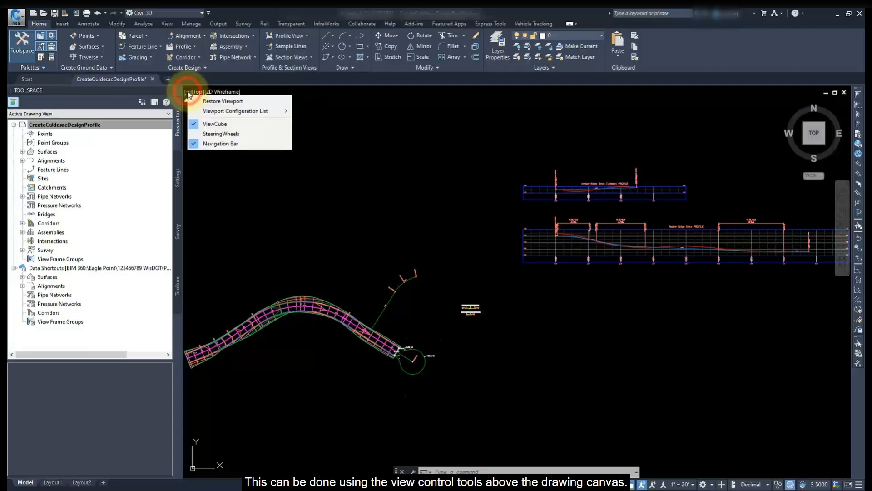
pyautogui.moveTo(245, 111)
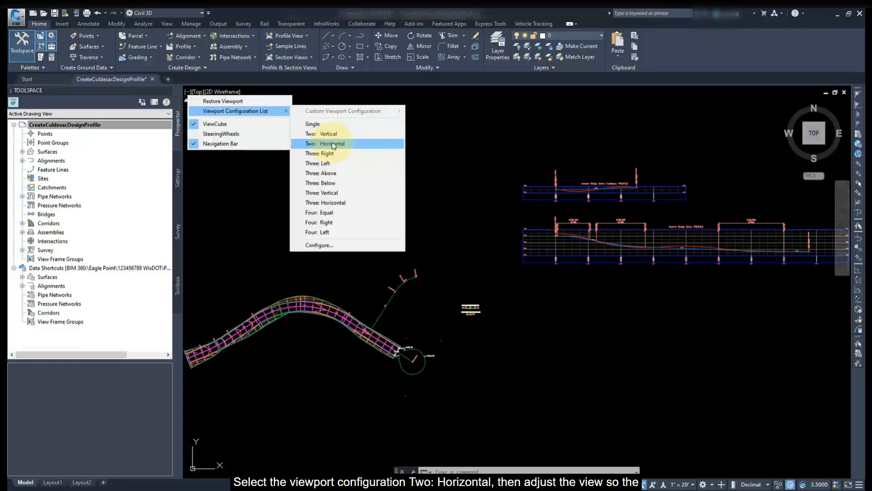
pyautogui.click(333, 144)
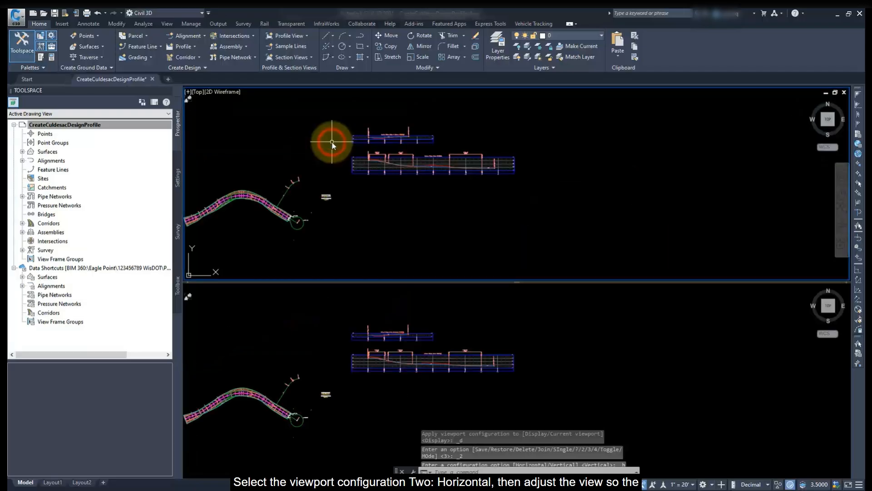
# Step: Frame the cul-de-sac plan with its elevation labels in the upper viewport and the Culdesac profile view in the lower viewport
pyautogui.moveTo(298, 221); pyautogui.dragTo(467, 189, button='middle')
pyautogui.scroll(5, 461, 187)
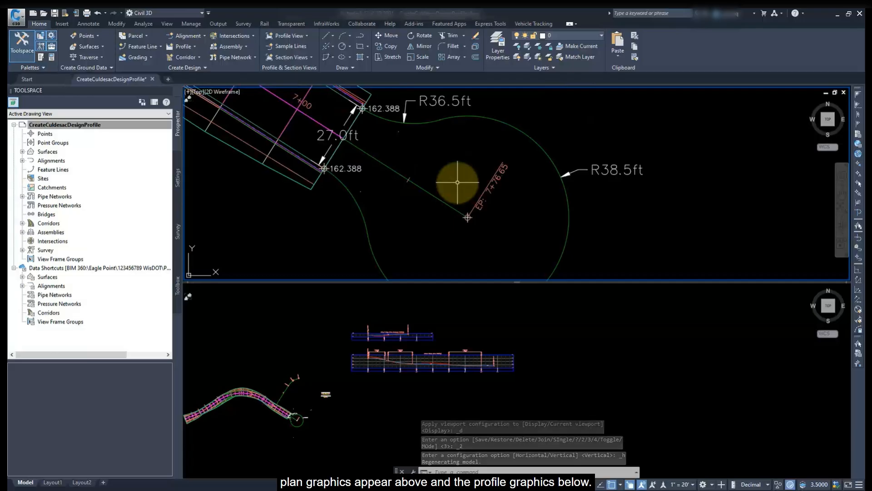
pyautogui.scroll(-2, 458, 183)
pyautogui.click(458, 309)
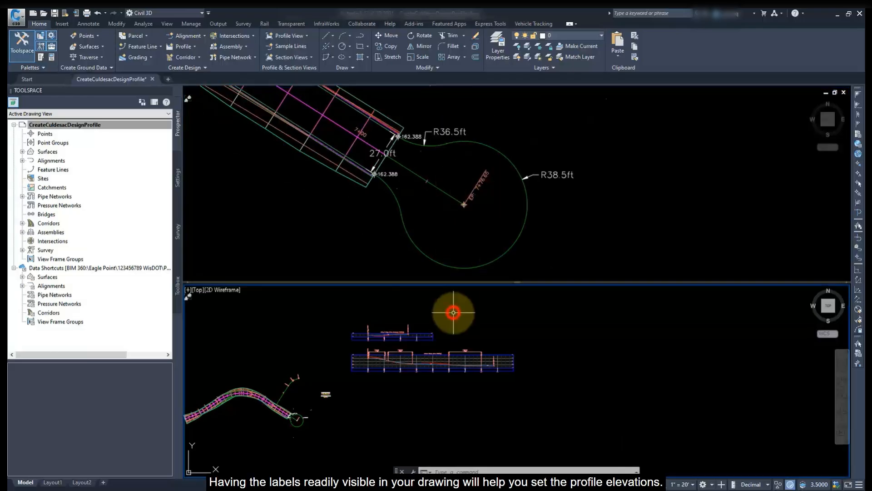
pyautogui.scroll(5, 384, 363)
pyautogui.scroll(5, 391, 334)
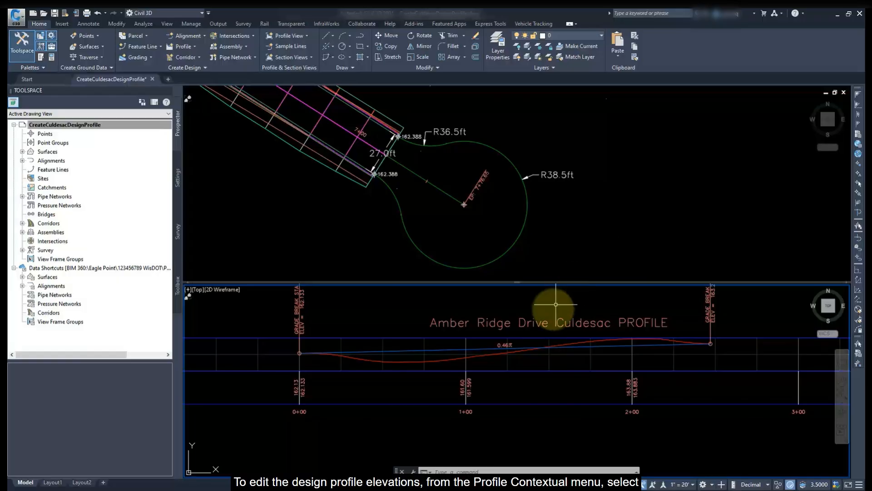
# Step: Open the Culdesac FG design profile for geometry editing and show its PVIs in the Profile Grid View
pyautogui.click(487, 347)
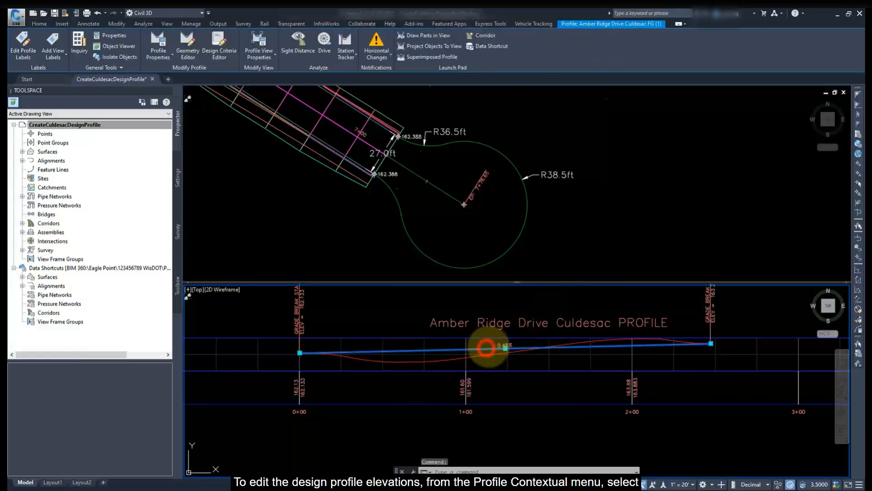
pyautogui.rightClick(529, 311)
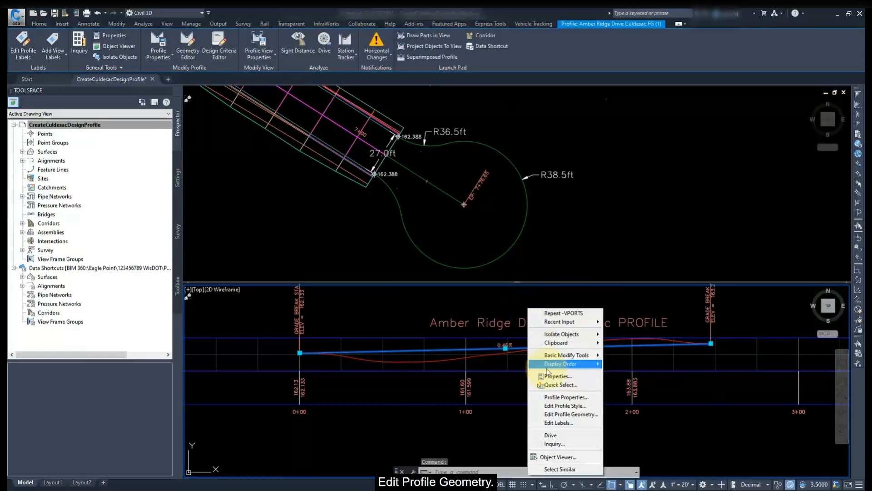
pyautogui.click(560, 414)
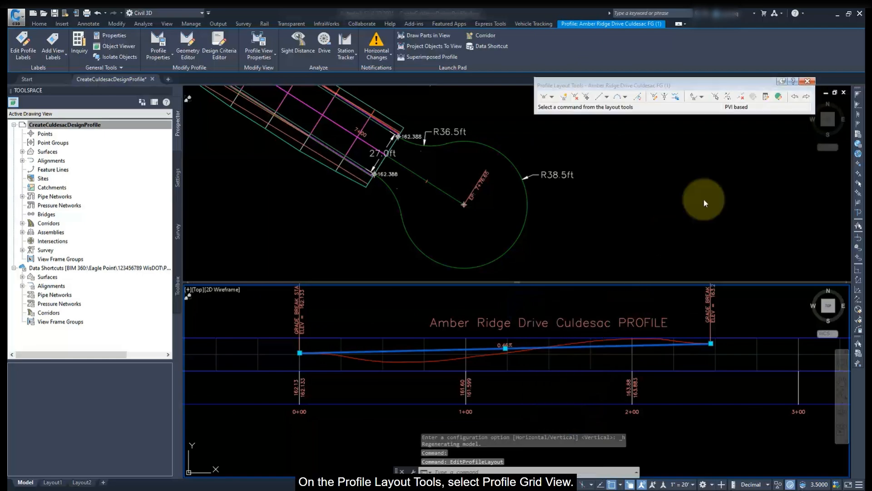
pyautogui.click(778, 97)
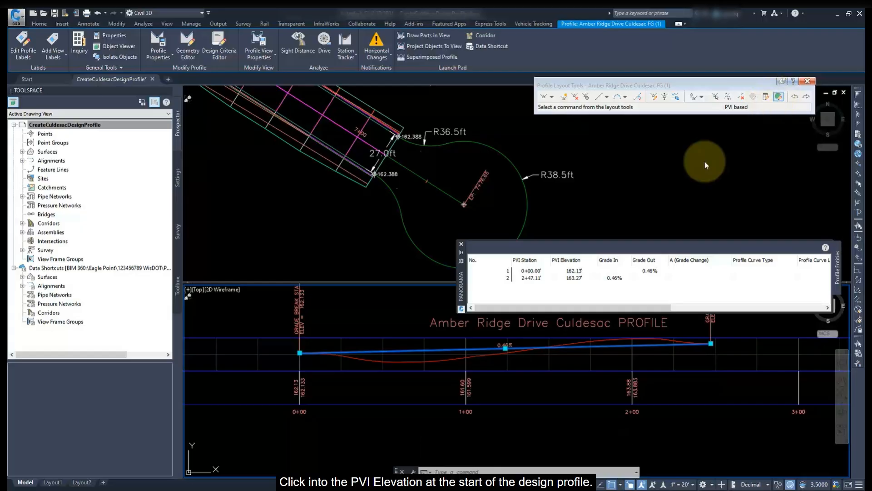
# Step: Set the PVI elevations at the start and end of the Culdesac design profile to 162.388 to match the edge-of-pavement labels
pyautogui.click(574, 271)
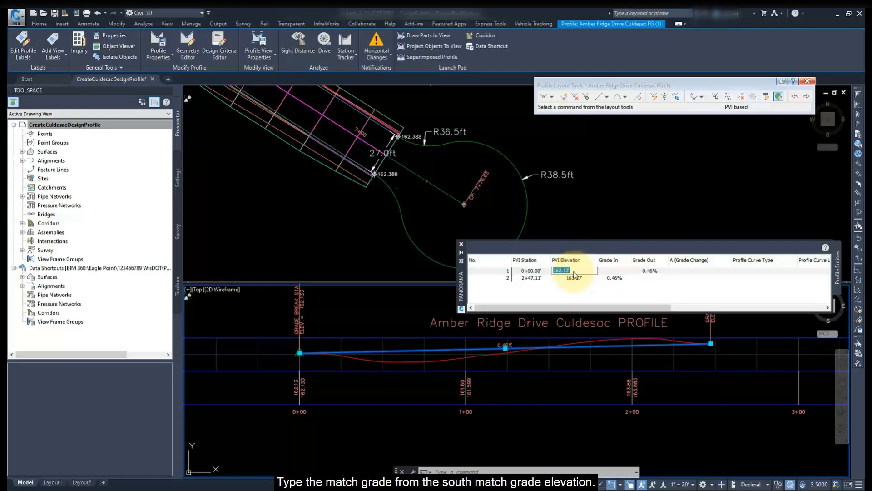
pyautogui.write('1')
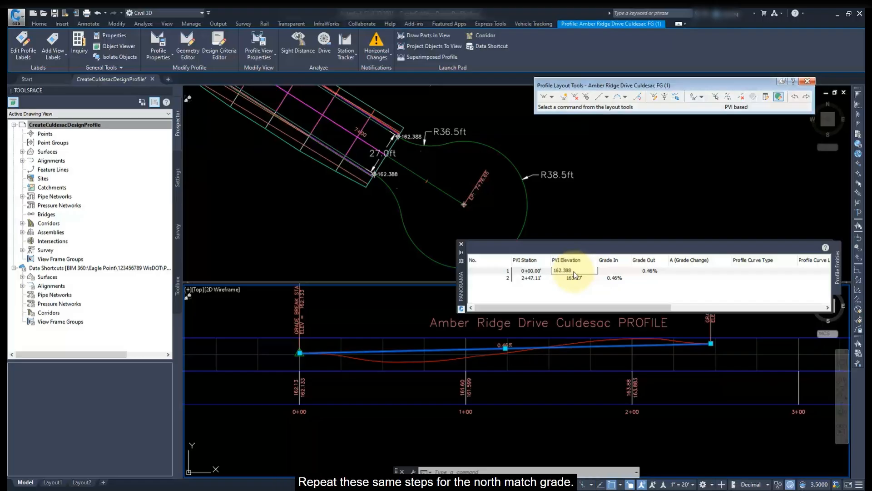
pyautogui.press('Return')
pyautogui.click(576, 279)
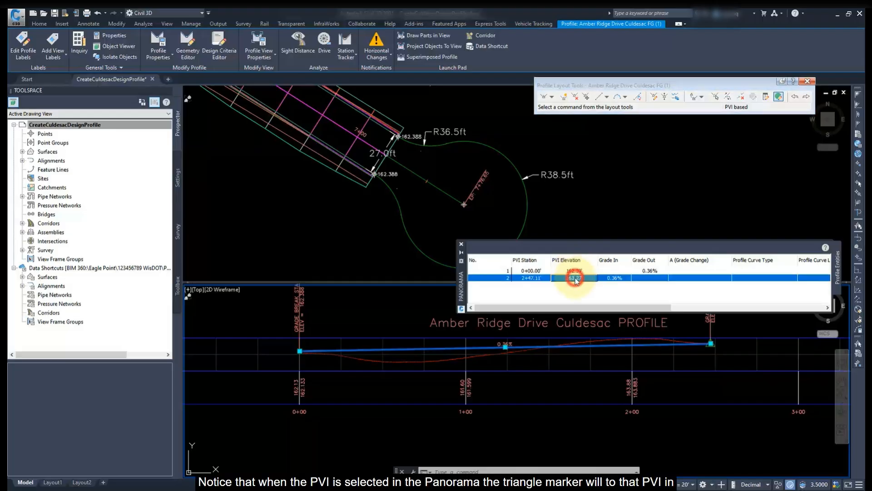
pyautogui.click(576, 279)
pyautogui.write('162.')
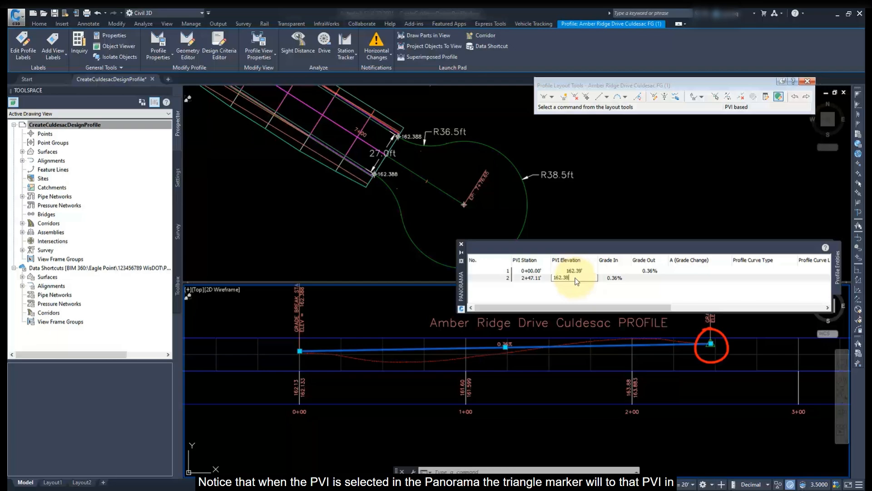
pyautogui.press('Return')
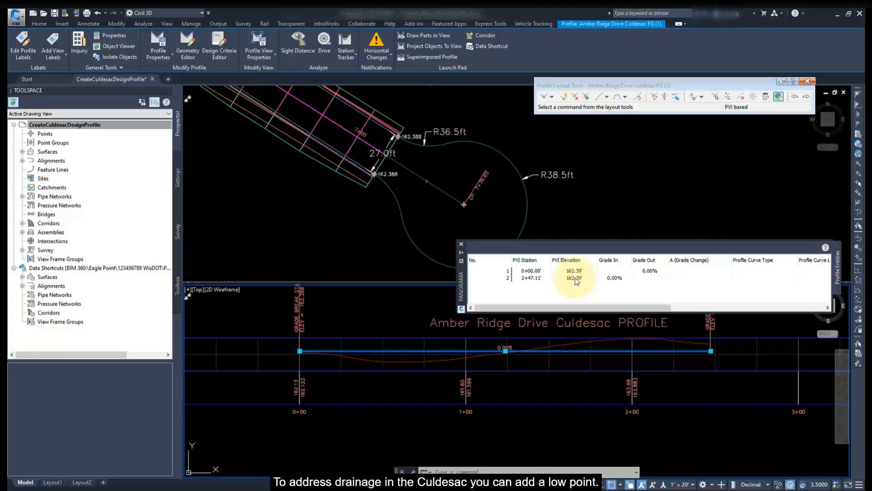
# Step: Insert a PVI at the midpoint of the Culdesac design profile tangent
pyautogui.click(564, 96)
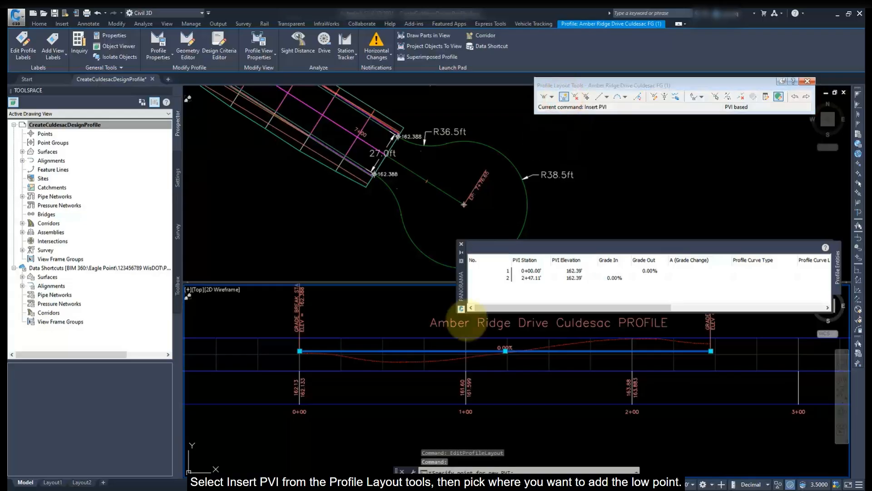
pyautogui.keyDown('shift'); pyautogui.rightClick(444, 359); pyautogui.keyUp('shift')
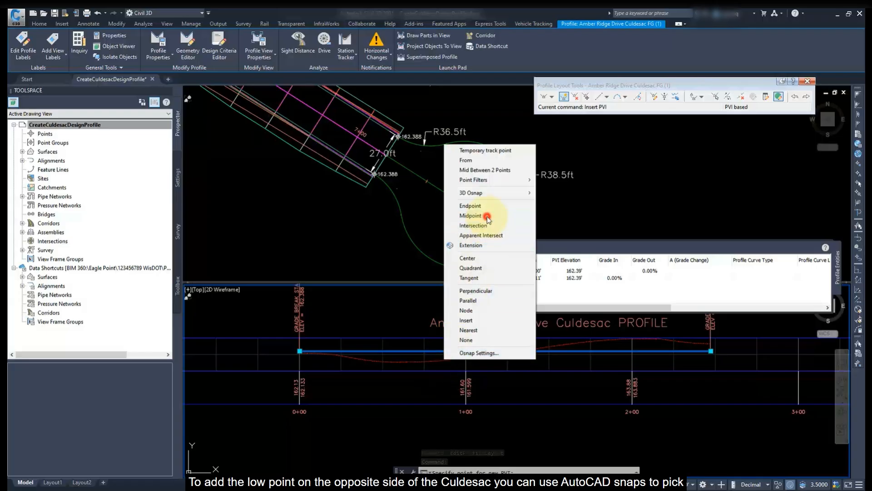
pyautogui.click(471, 215)
pyautogui.click(446, 350)
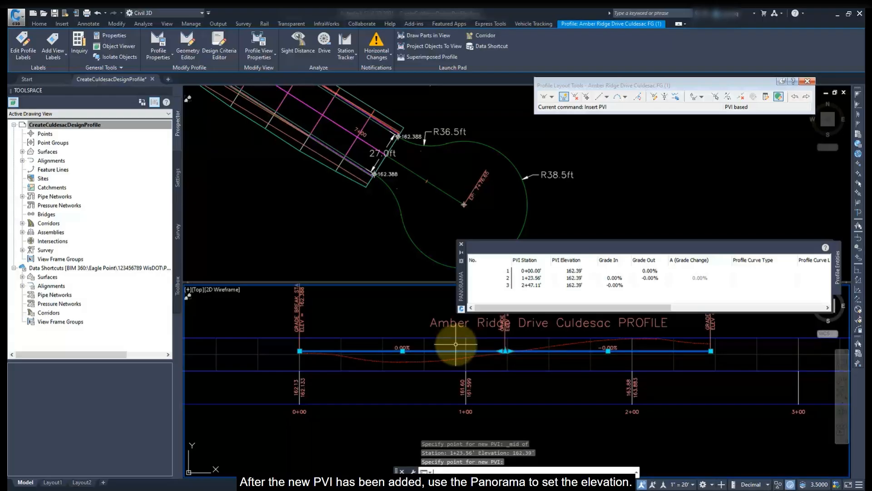
# Step: Set the Grade Out of the first PVI to -1% to form a low point at the middle PVI, and close the Panorama
pyautogui.click(648, 272)
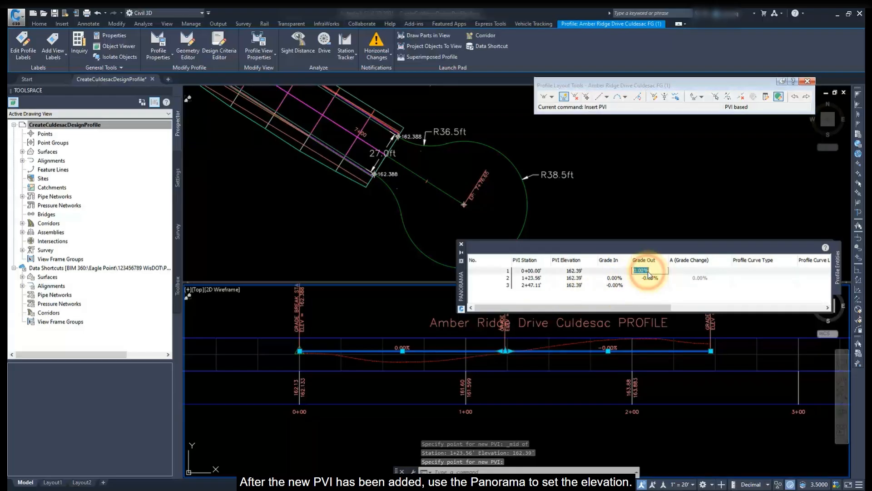
pyautogui.write('-1')
pyautogui.press('Return')
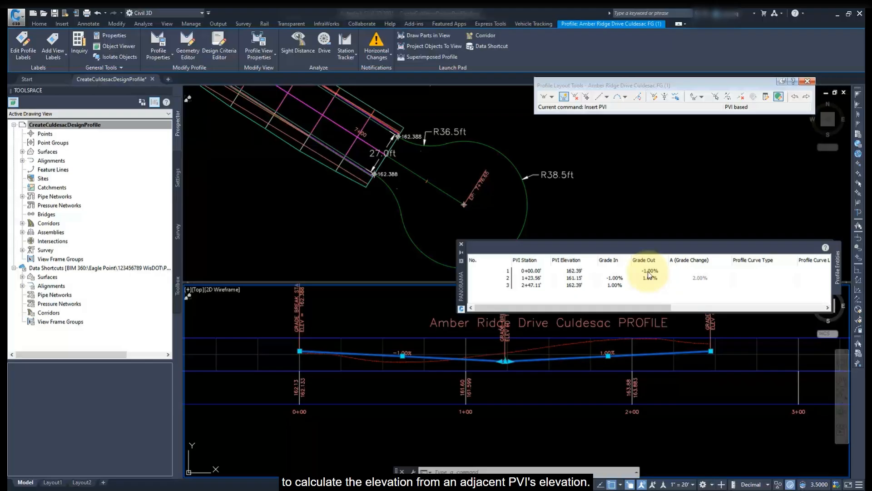
pyautogui.click(460, 244)
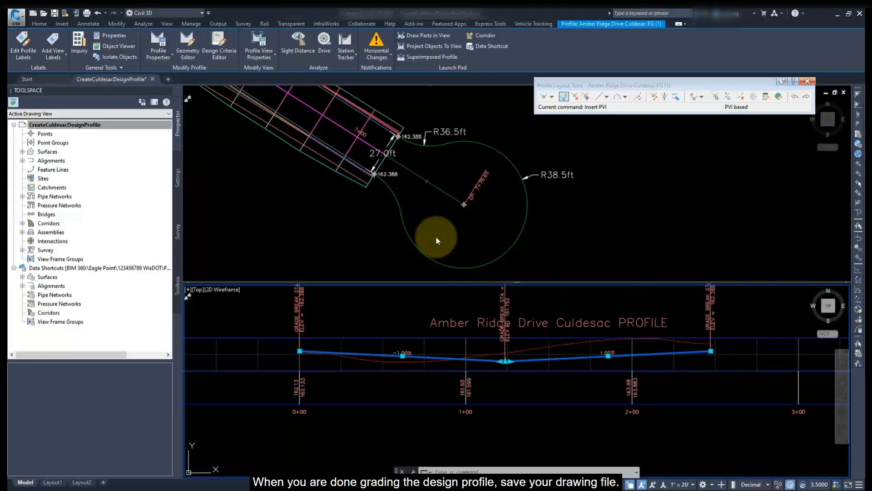